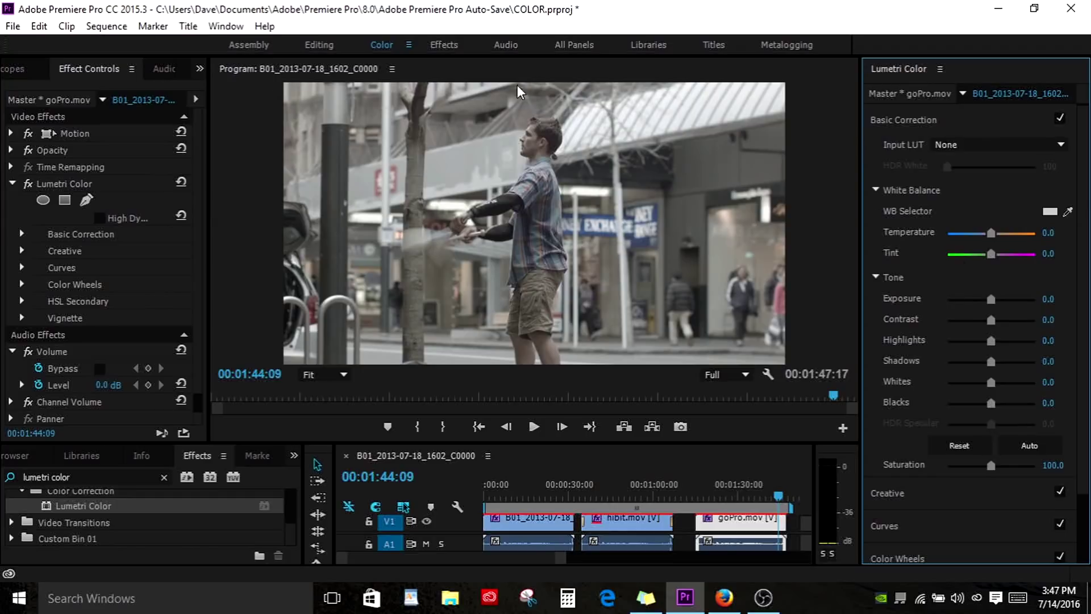
Check the workspace layouts list and close it without changing the layout
click(219, 29)
mouse_move(345, 42)
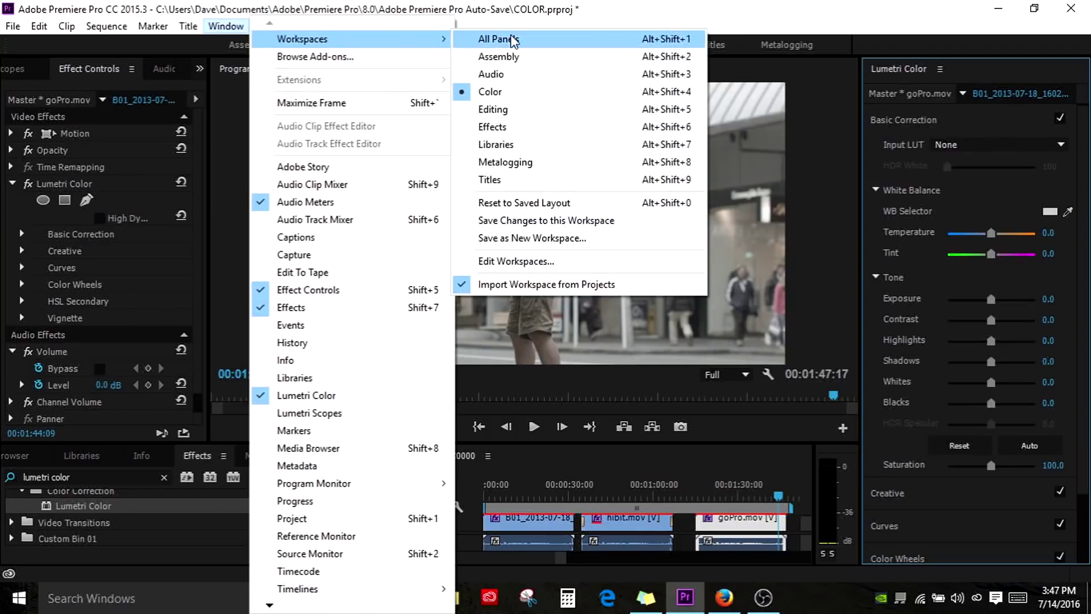
click(642, 11)
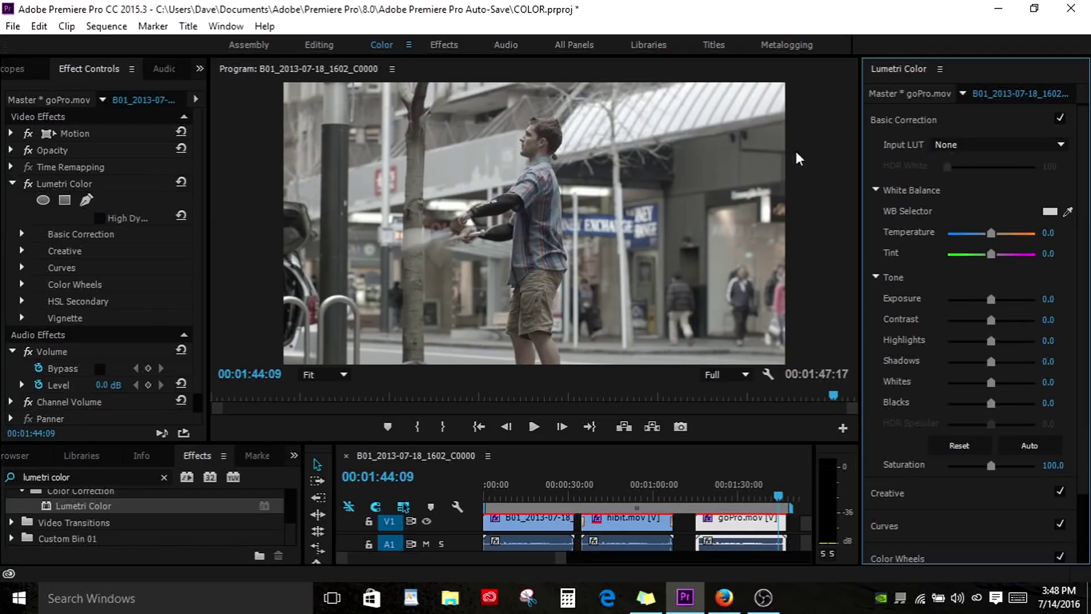
Set the Basic Correction Input LUT to to709, then show the Color Wheels section
click(959, 145)
click(978, 128)
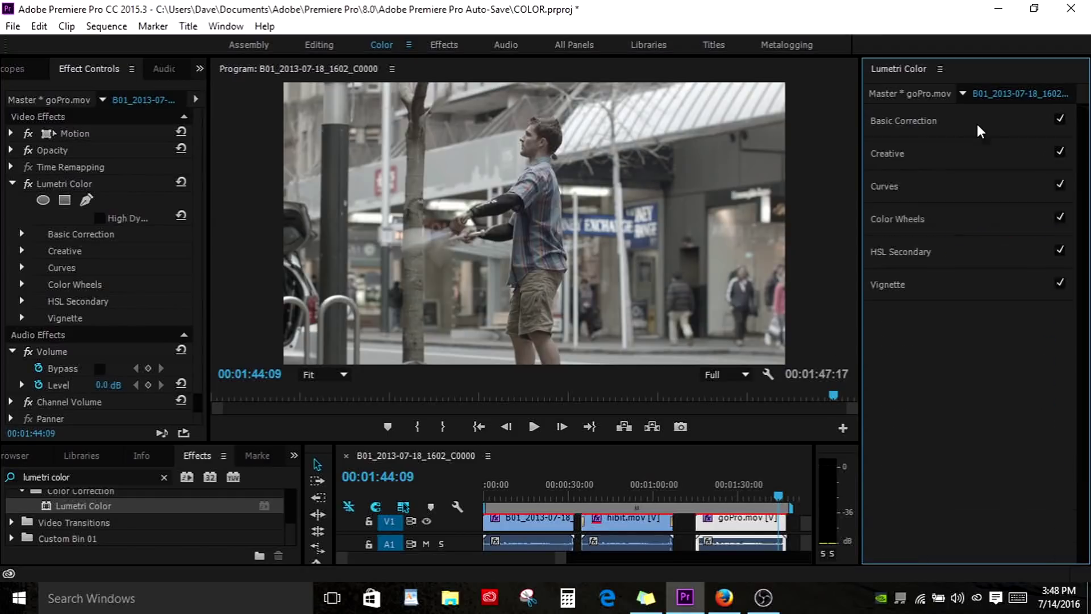
click(924, 121)
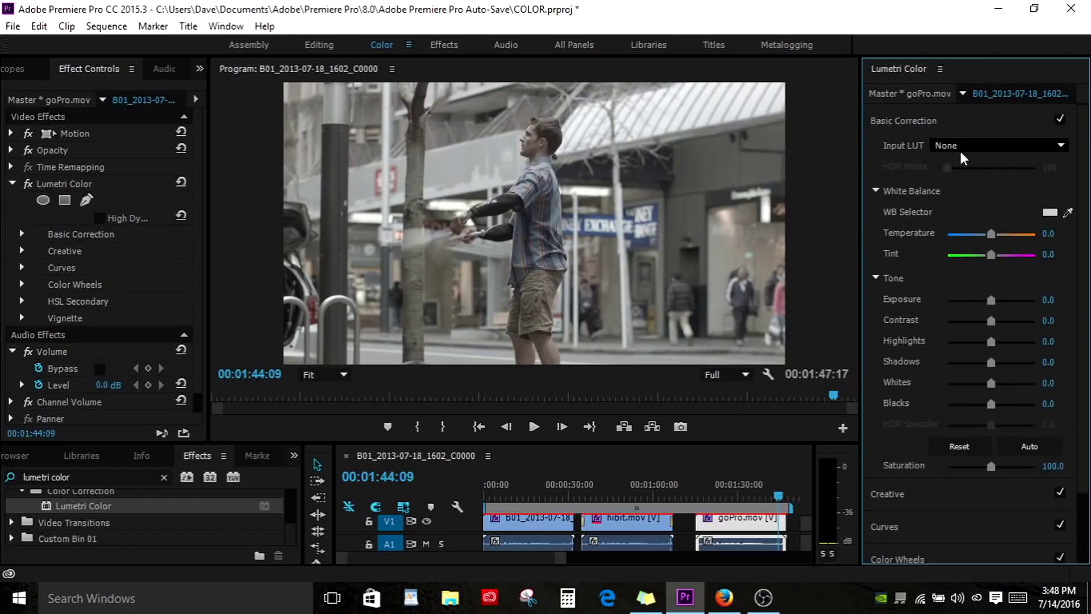
click(954, 146)
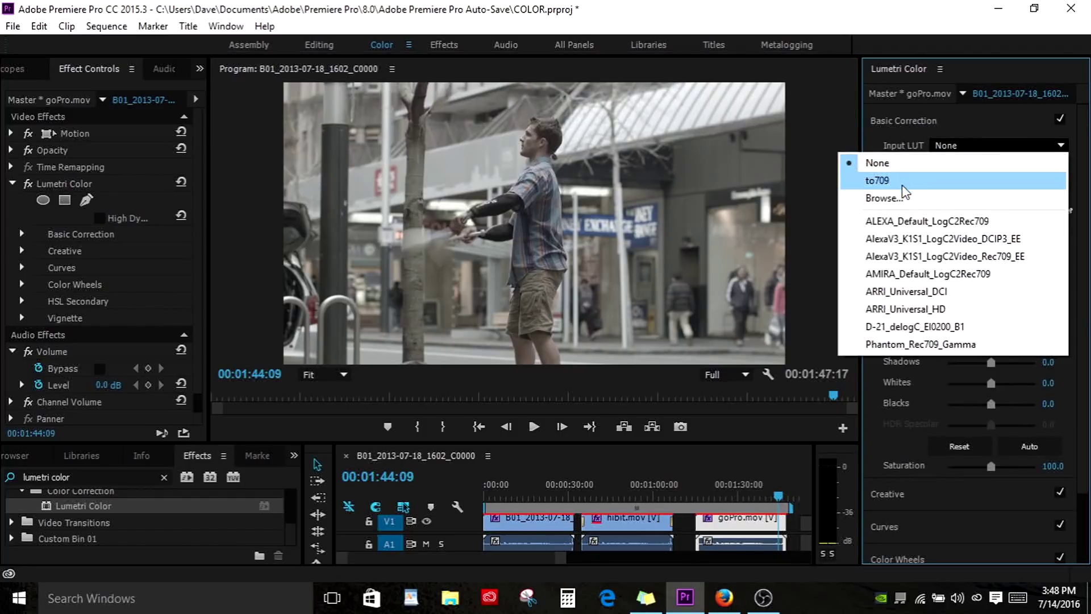
key(Escape)
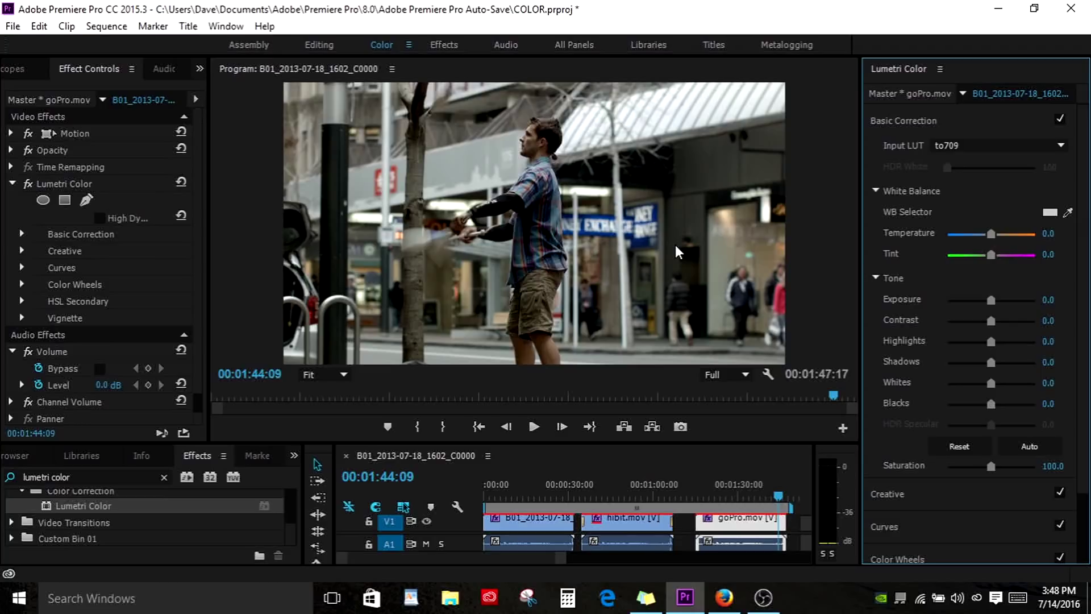
click(898, 559)
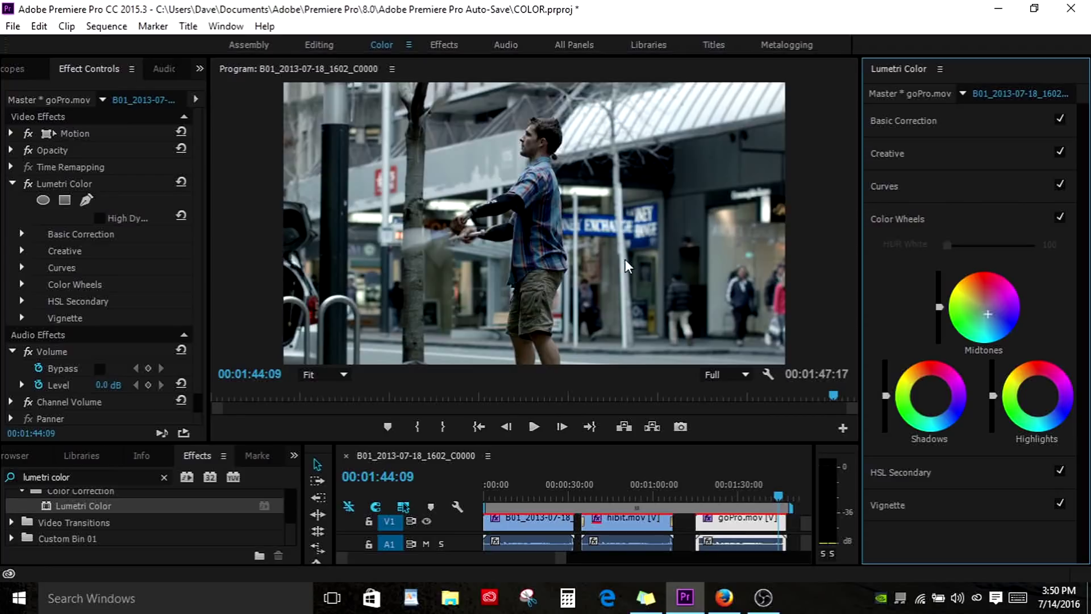
Turn the Color Wheels grade off and back on to compare, then collapse Color Wheels
click(1058, 219)
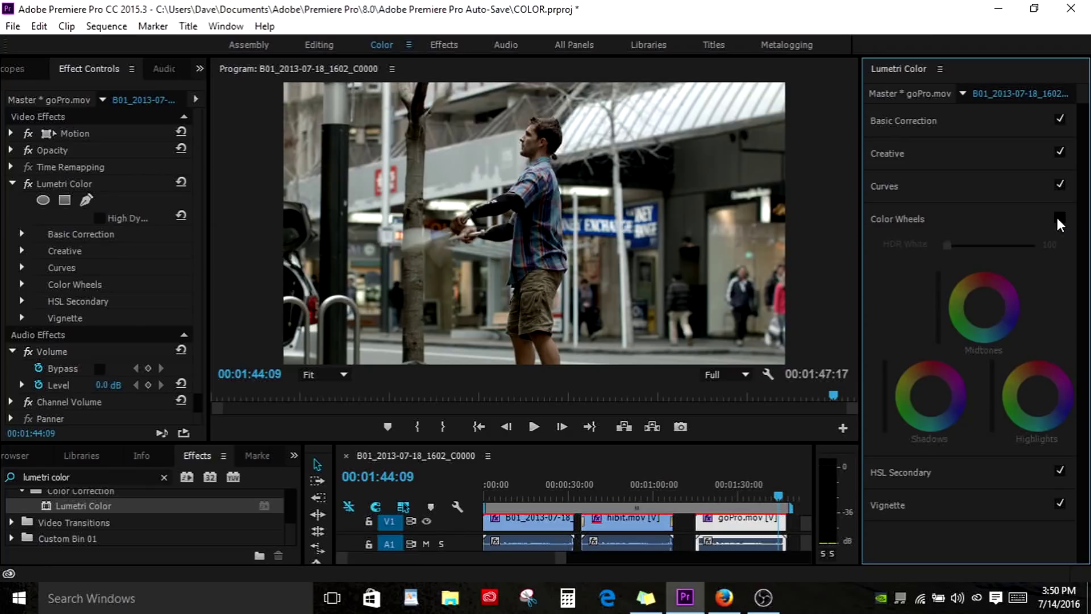
click(1058, 219)
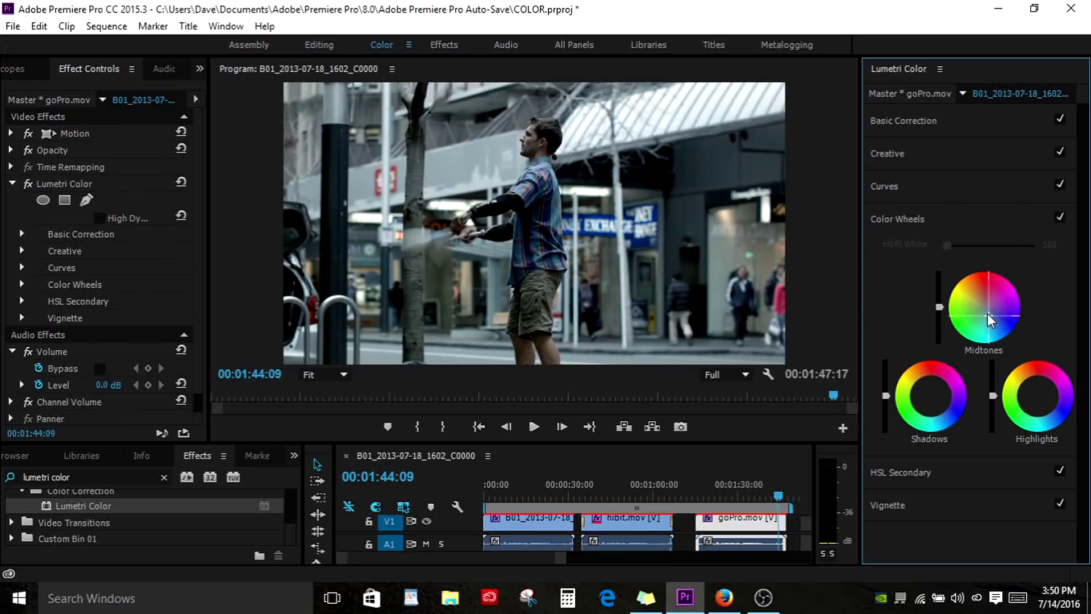
click(940, 218)
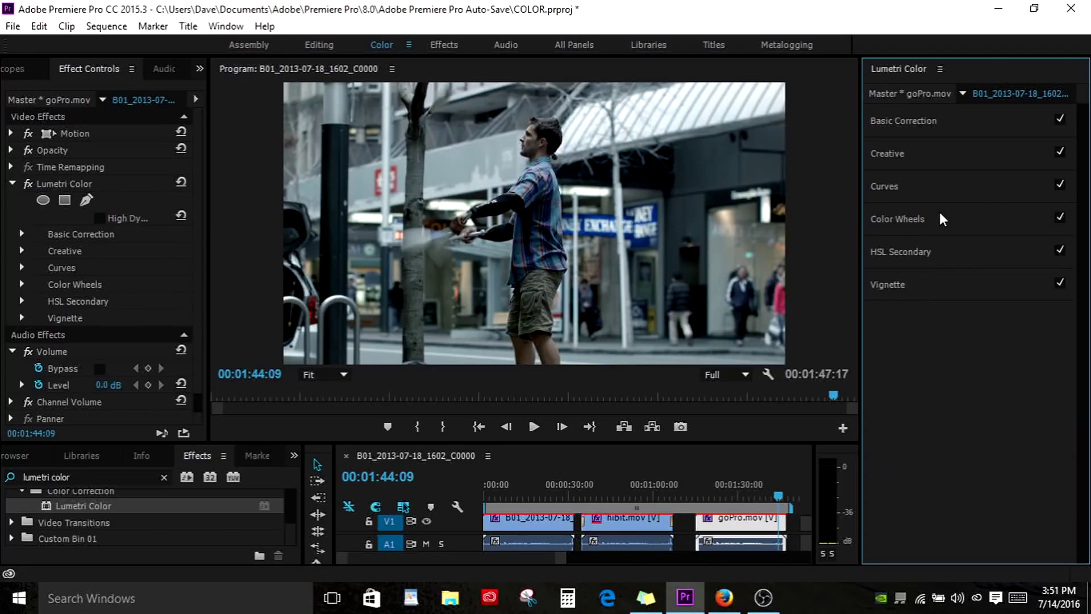
Expand HSL Secondary and set the key preview mode to Color/Black
click(924, 254)
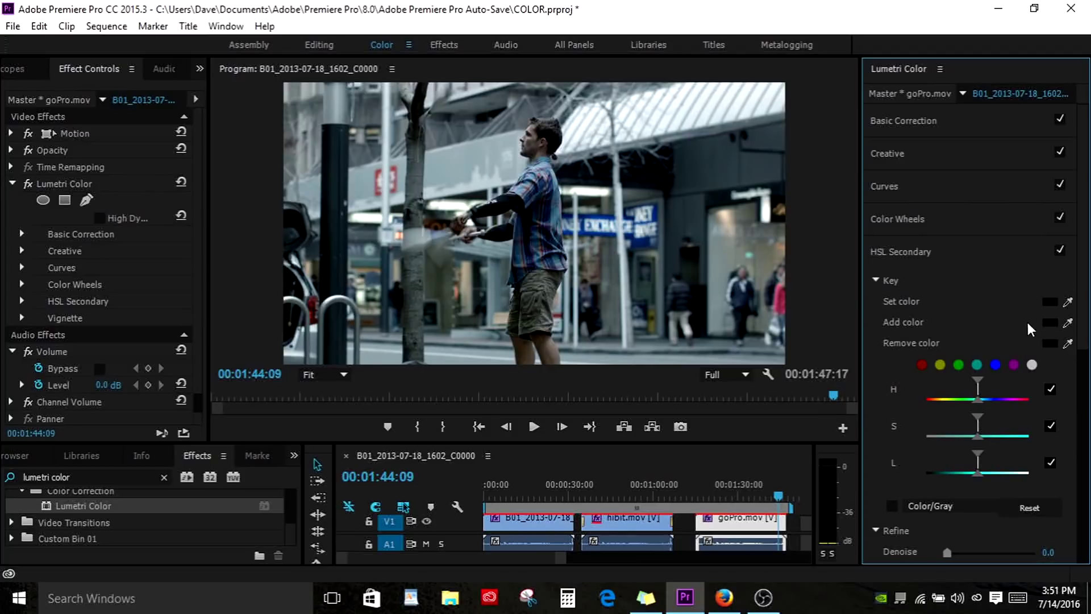
click(940, 507)
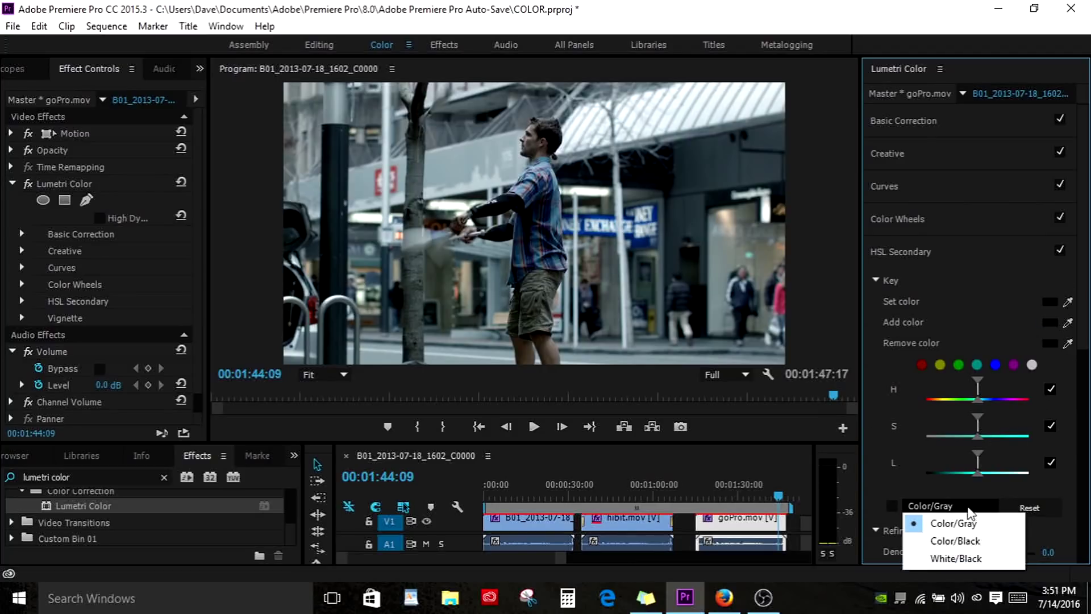
click(960, 541)
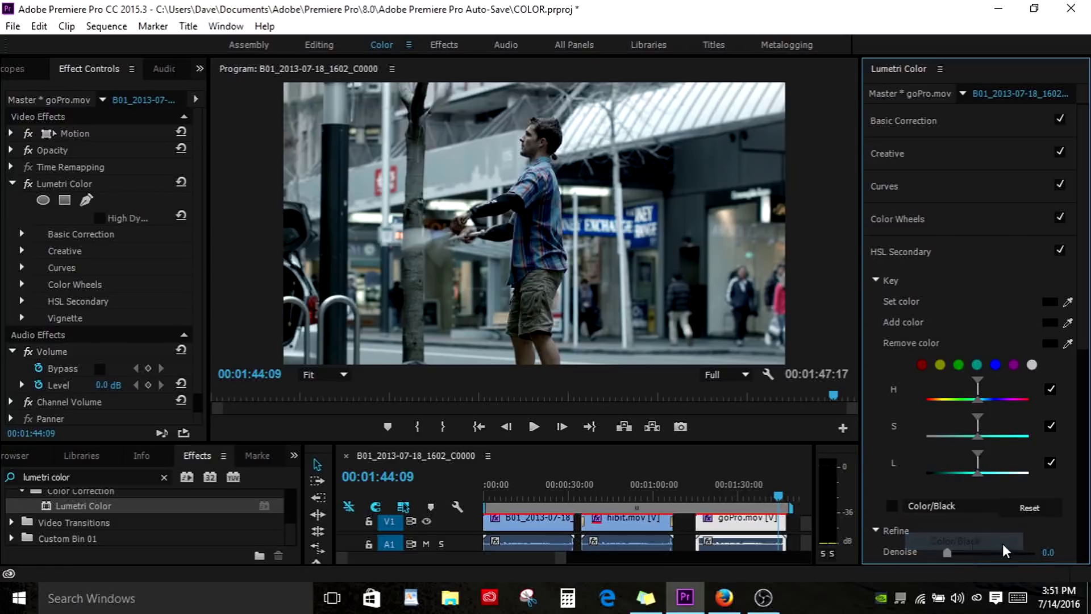
Show the Lumetri Scopes vectorscope beside the image and arm the Set color eyedropper
click(200, 68)
click(229, 105)
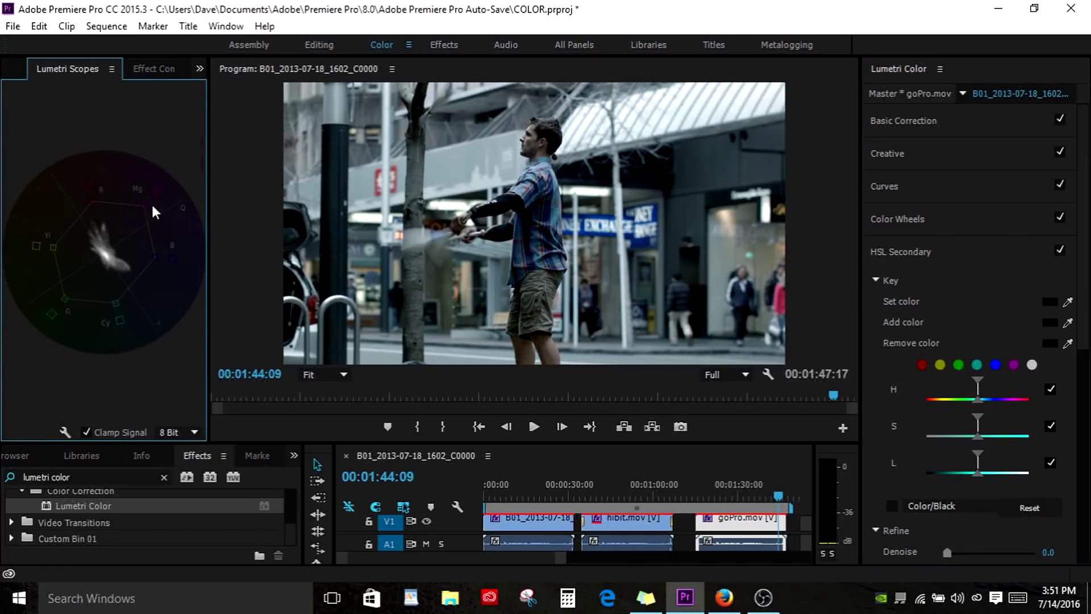
right_click(131, 229)
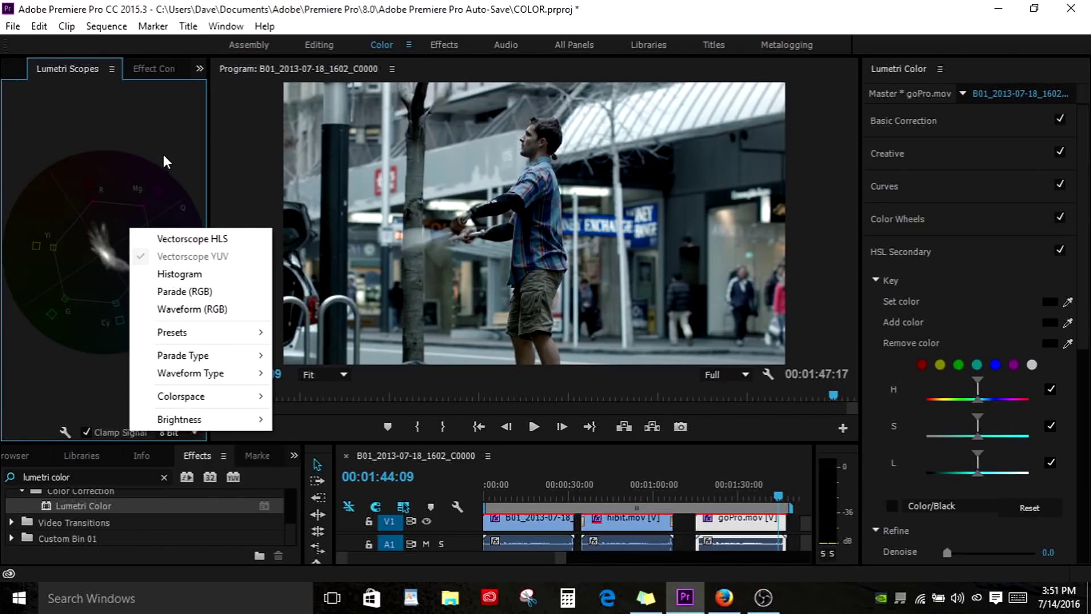
click(154, 171)
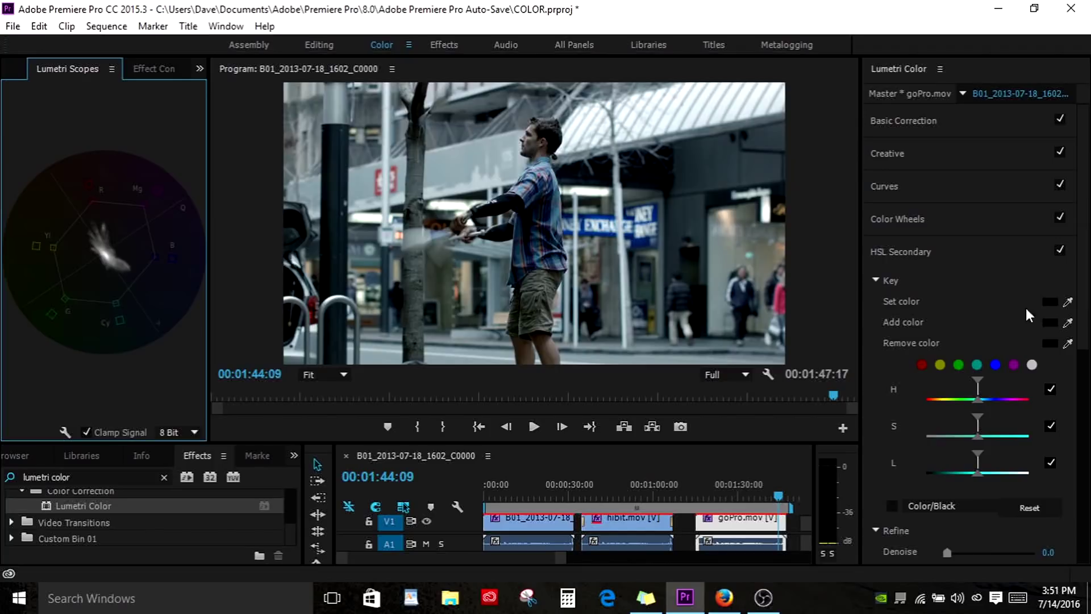
click(1074, 296)
Key the skin tone from the man's face, preview the Color/Black mask, and add his legs' skin
click(537, 140)
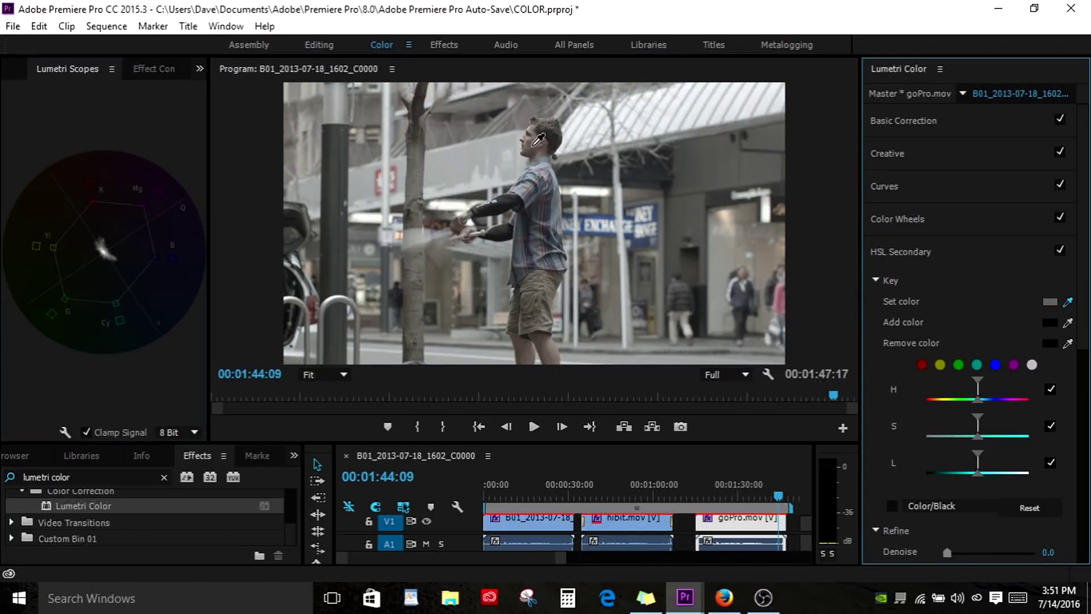
click(892, 506)
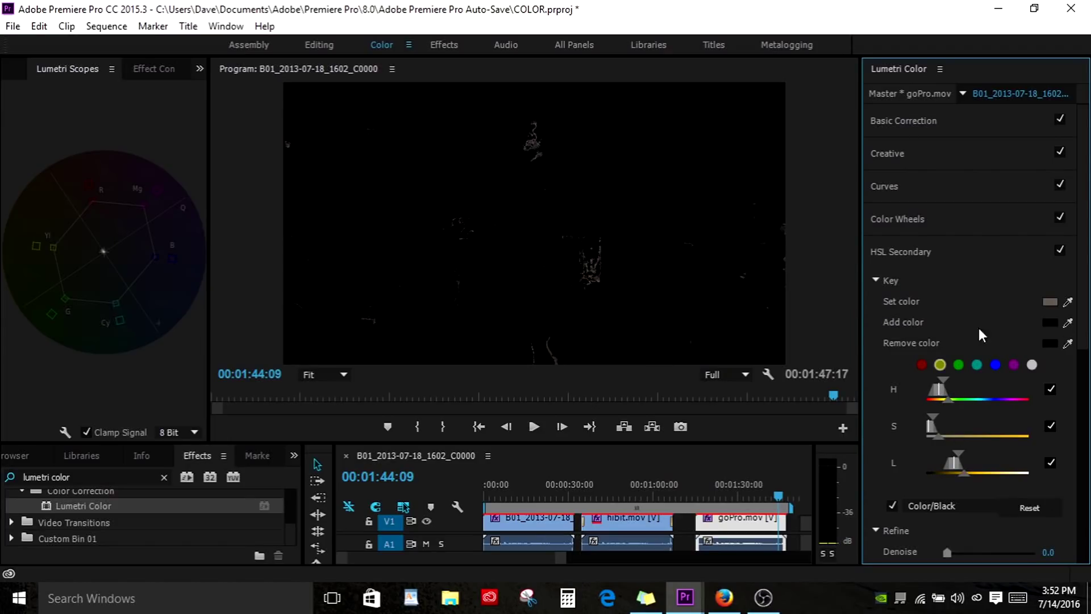
click(1068, 323)
click(548, 341)
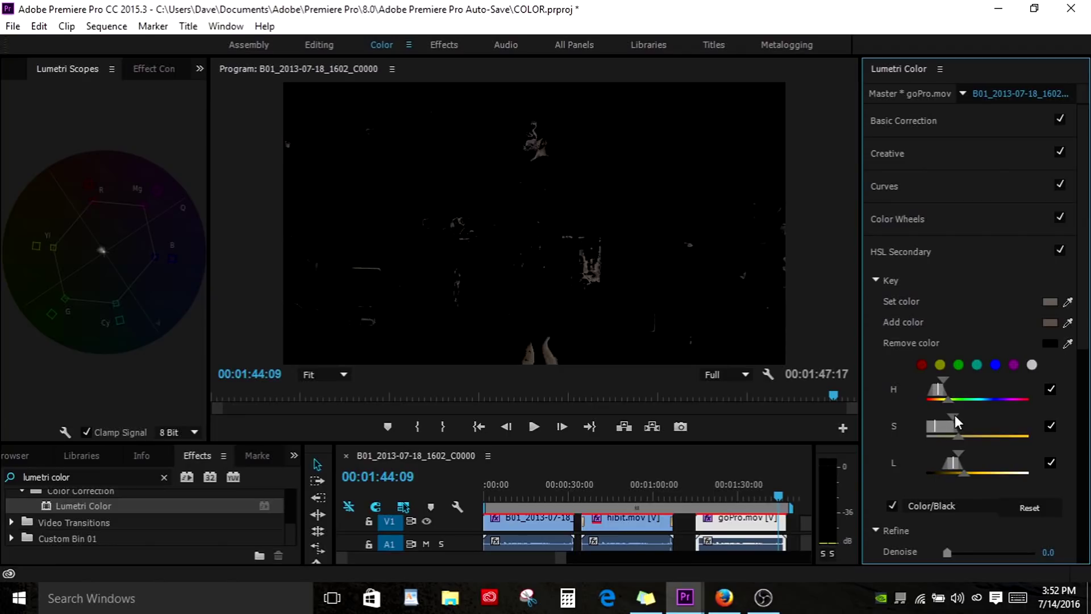
Compare the mask preview and widen the skin key's lightness range with the L handles
click(892, 501)
drag(953, 464, 946, 453)
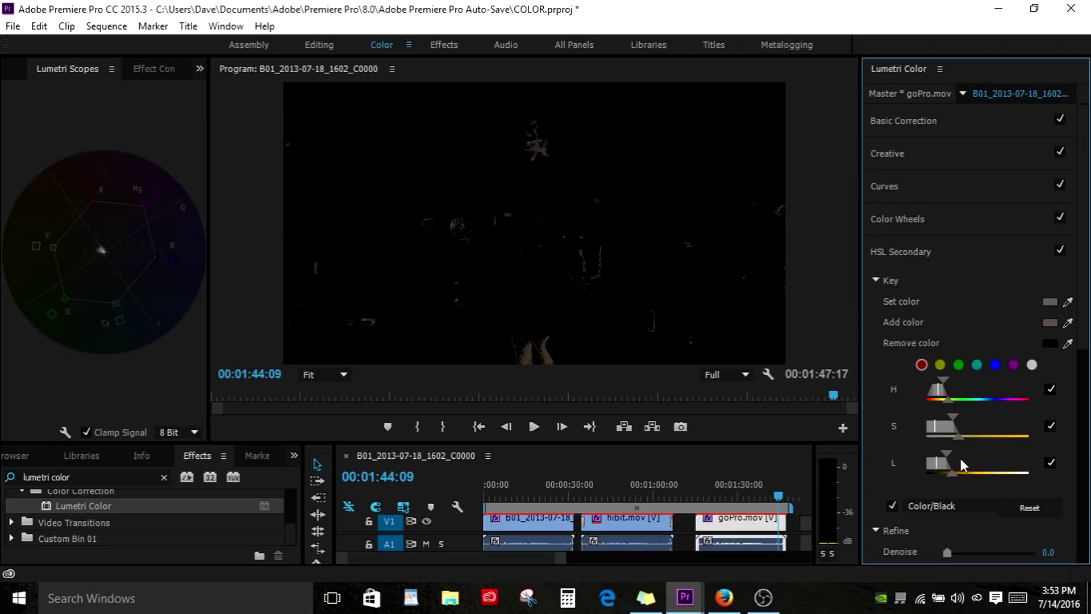
drag(951, 456, 985, 458)
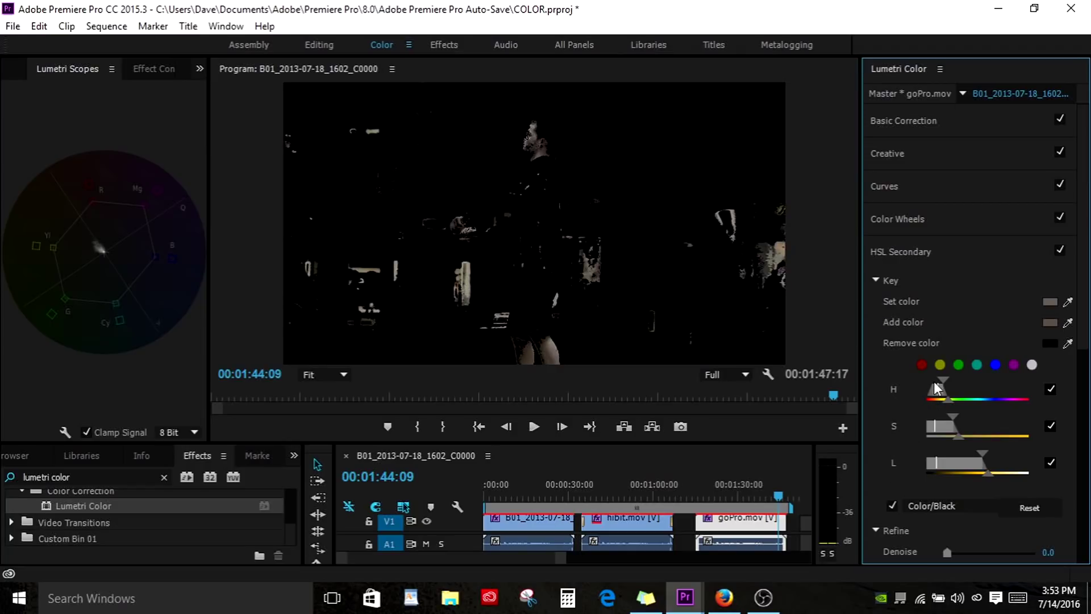
Refine the skin key by raising its saturation range and adjusting its lightness and hue ranges
click(996, 364)
drag(952, 414, 1000, 415)
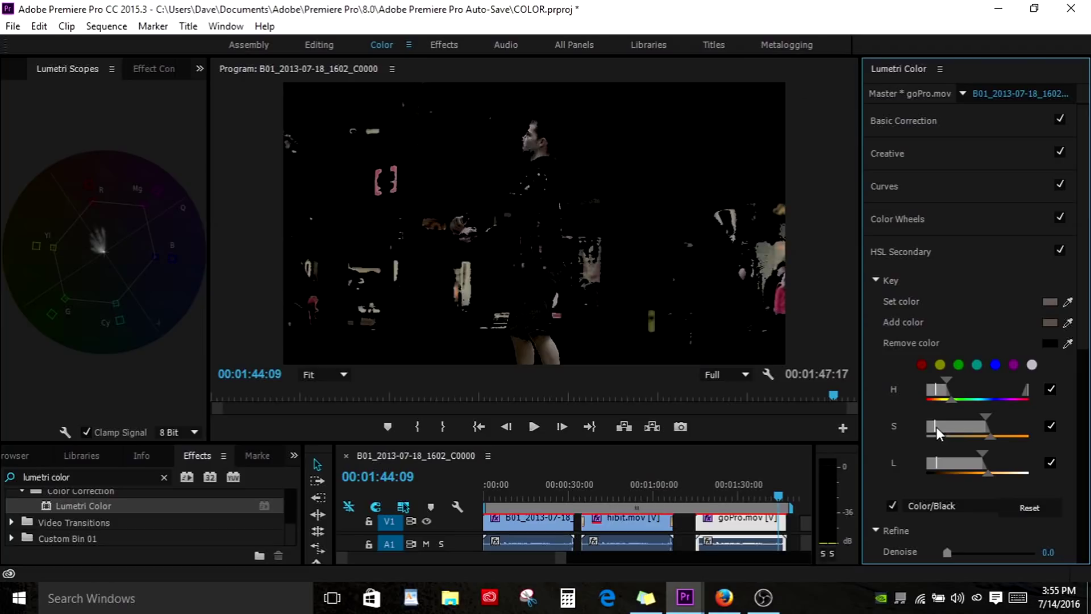
drag(936, 428, 950, 431)
drag(950, 425, 960, 431)
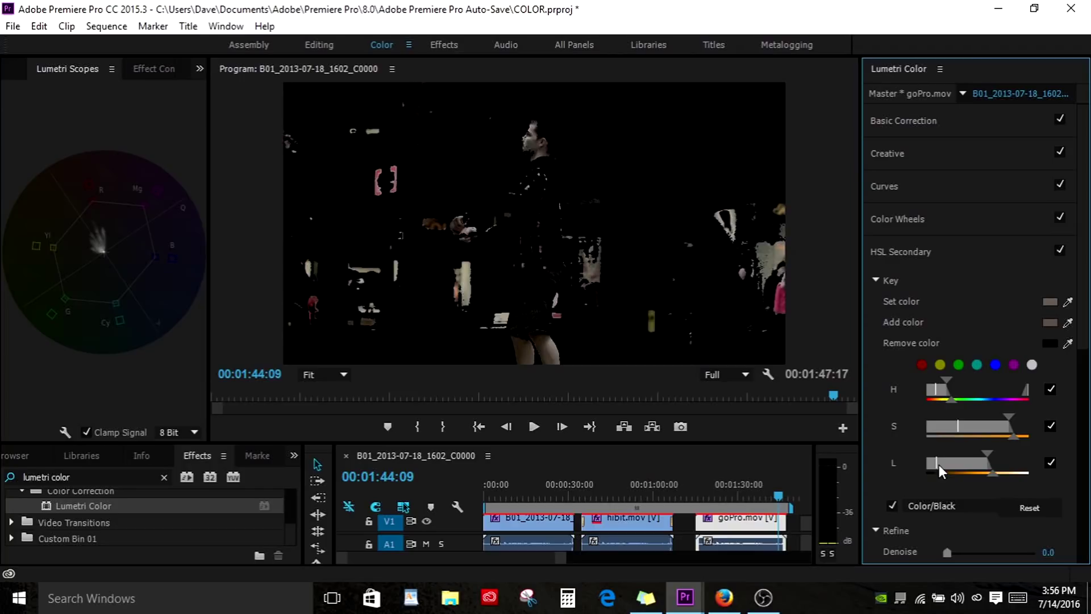
drag(939, 464, 952, 466)
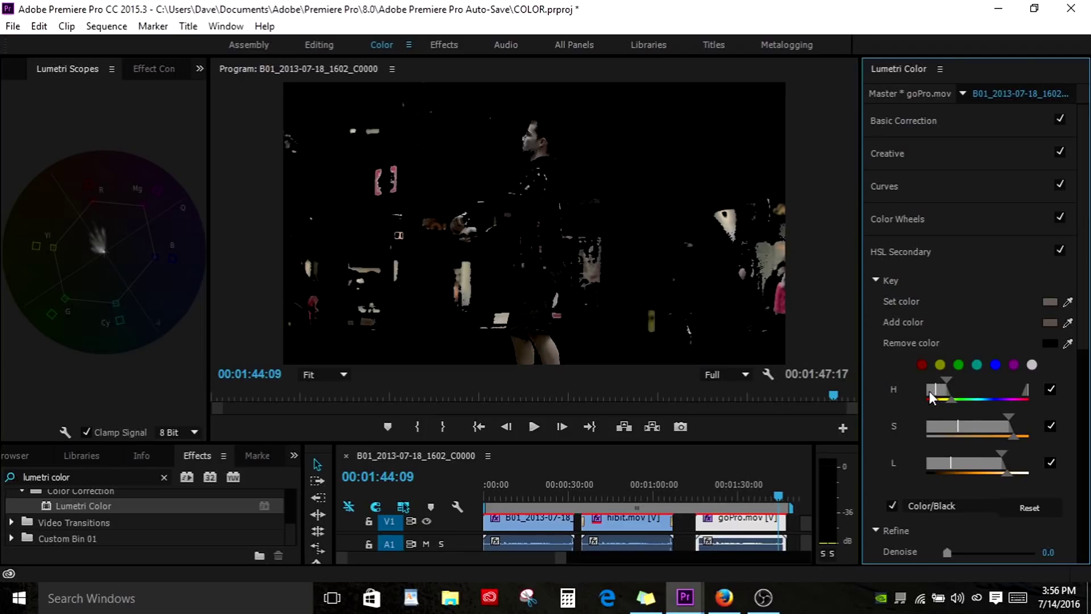
drag(934, 391, 936, 391)
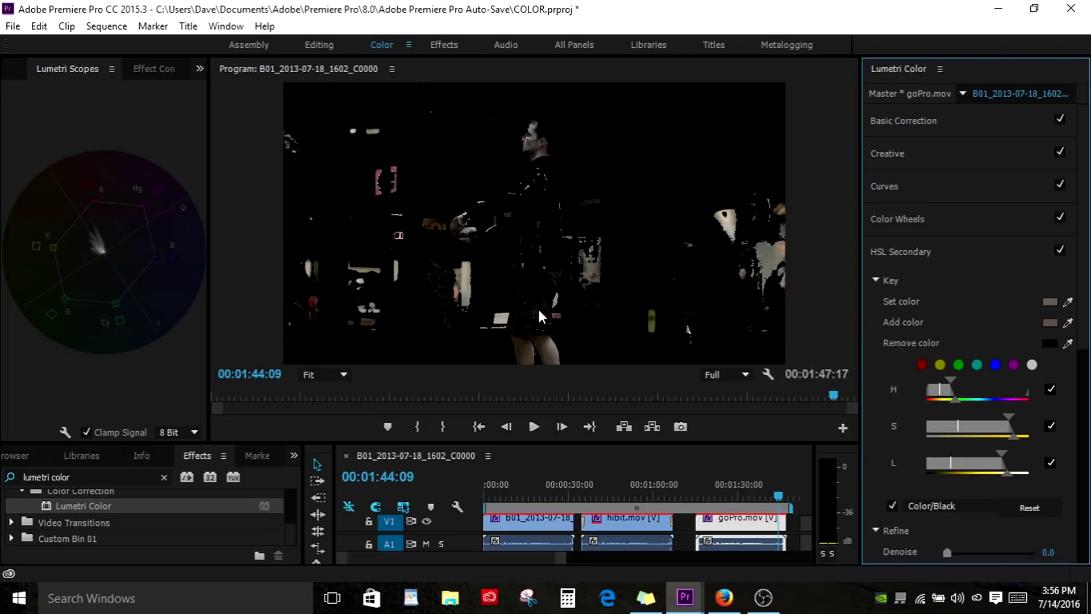
Remove a sampled grey from the skin key and shift its hue range toward yellow
click(1071, 341)
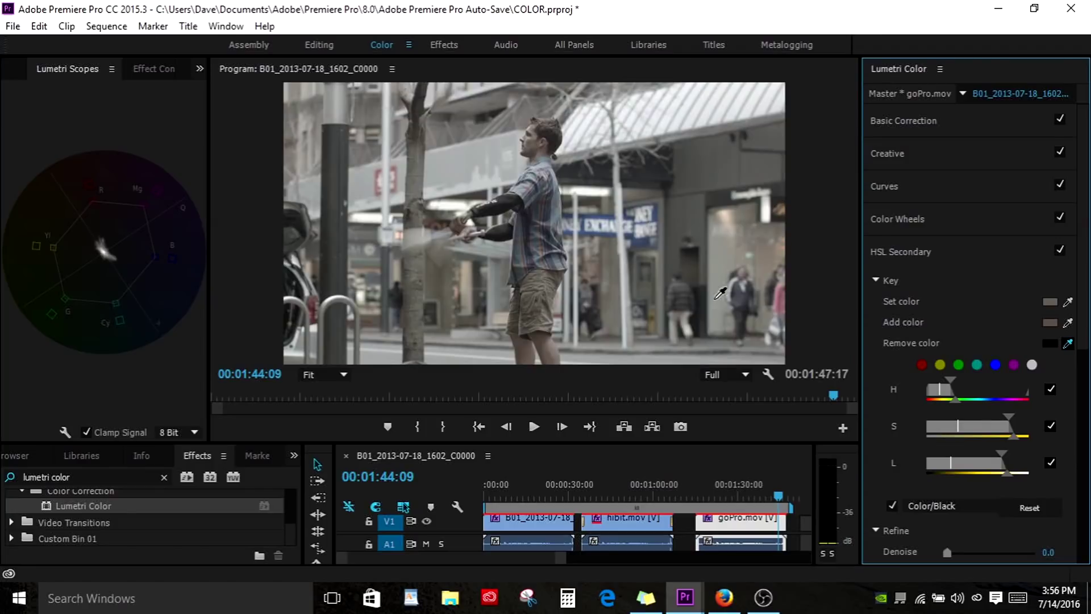
click(535, 308)
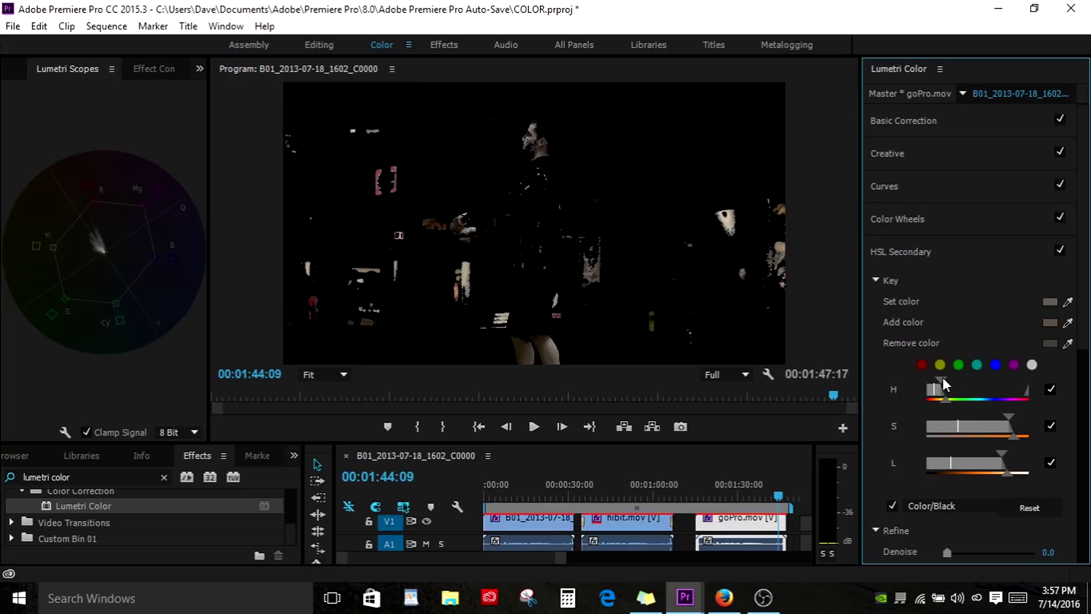
mouse_move(943, 379)
mouse_down()
mouse_move(953, 379)
mouse_move(943, 384)
mouse_up()
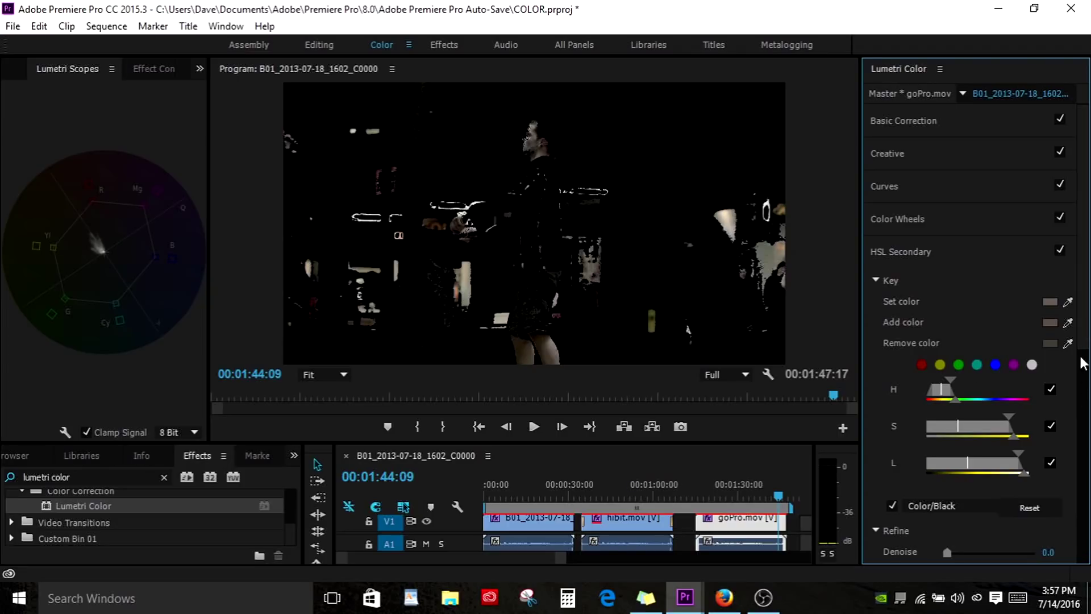
scroll(1086, 358, down, 2)
scroll(1086, 358, down, 4)
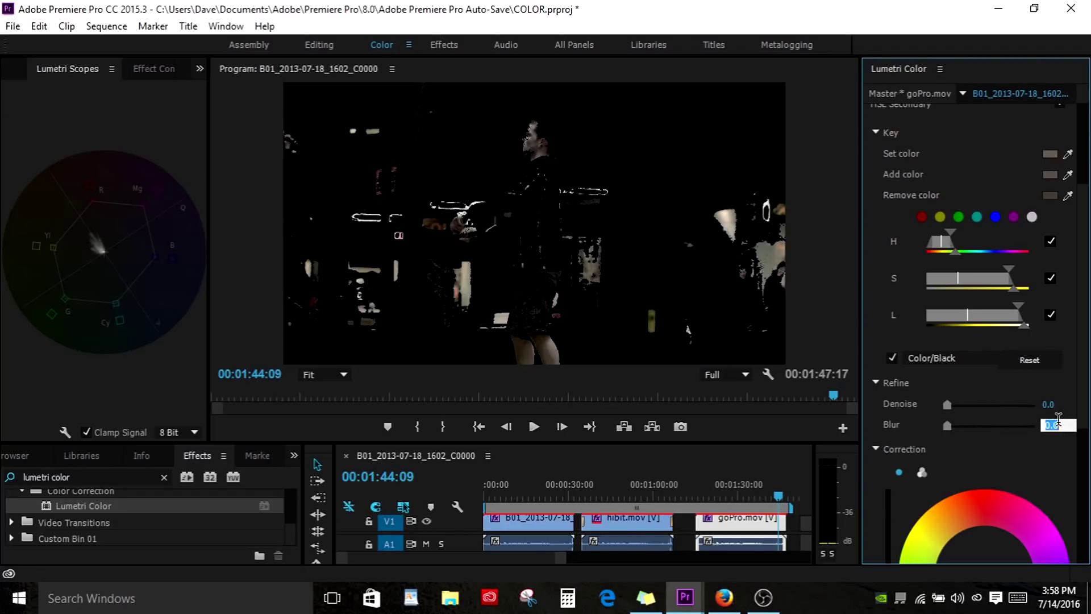
Set the key's Refine Blur to 2.5 and turn off the Color/Black preview
text(2.5)
key(Return)
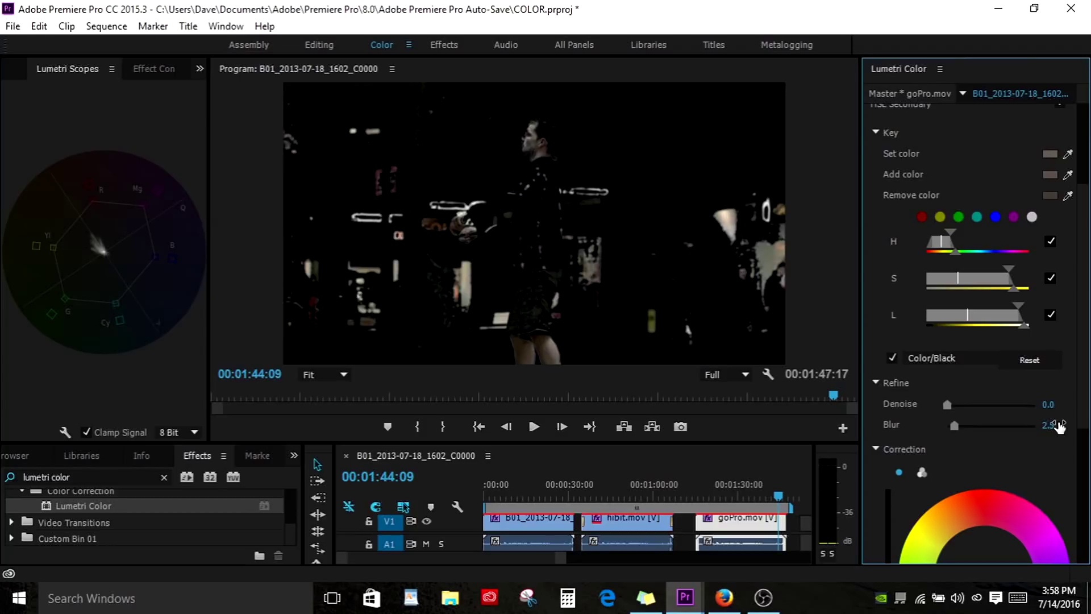
click(891, 357)
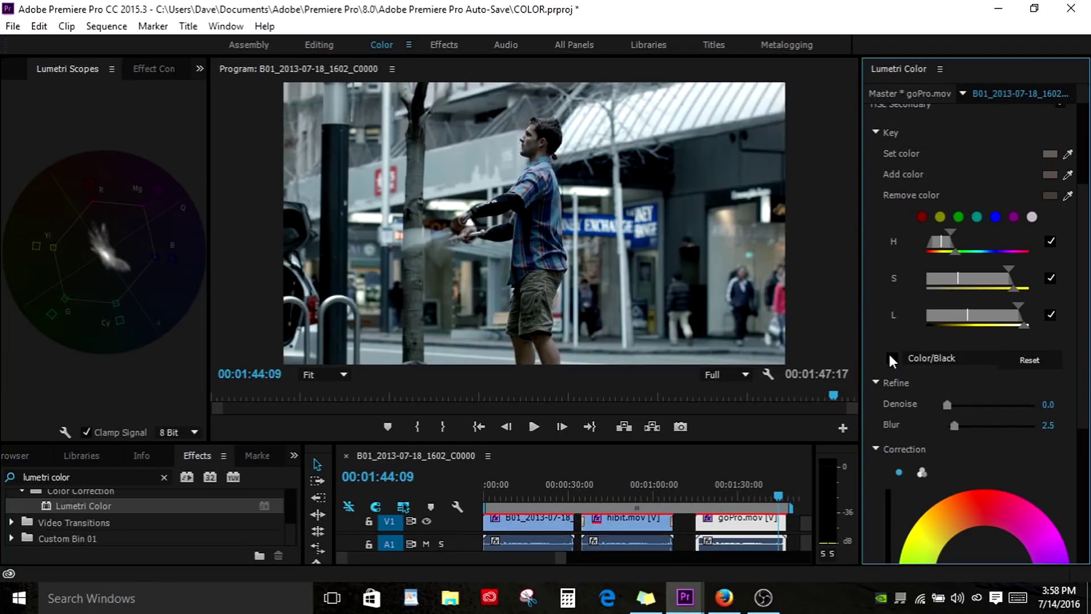
Move the skin Correction colour wheel puck slightly off-centre
scroll(1083, 418, down, 3)
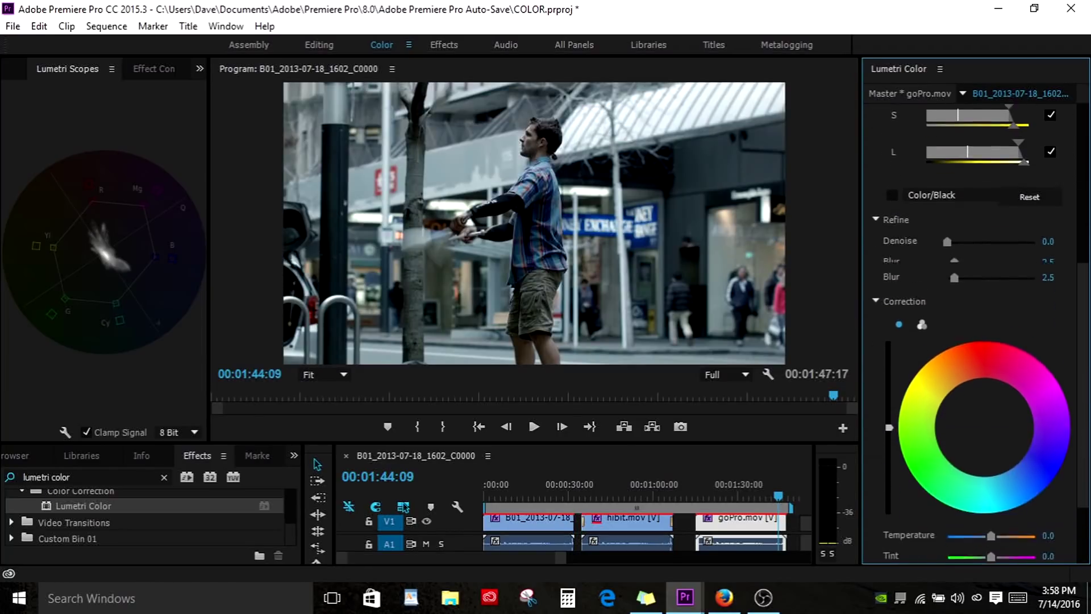
scroll(941, 262, down, 1)
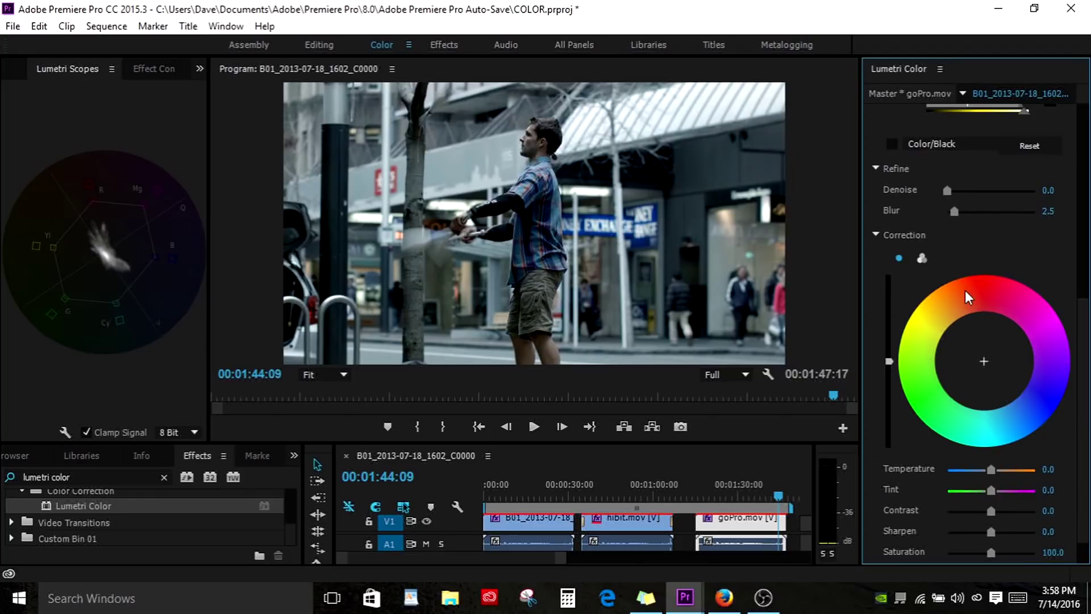
click(984, 361)
drag(987, 363, 966, 86)
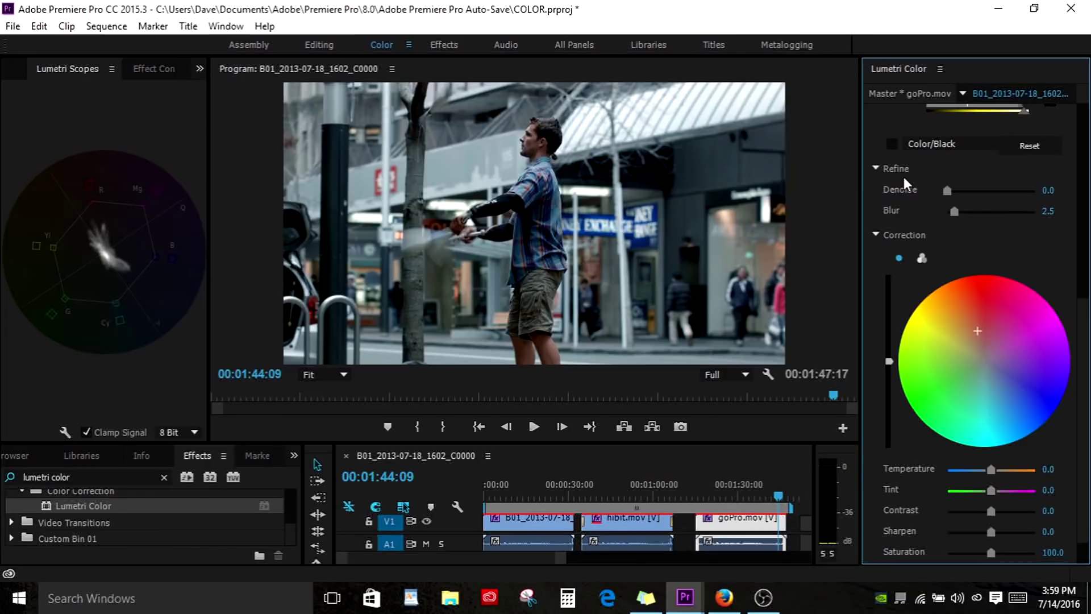
Toggle the Color/Black preview and widen the left panel group beside the Program monitor
click(891, 145)
drag(208, 278, 396, 282)
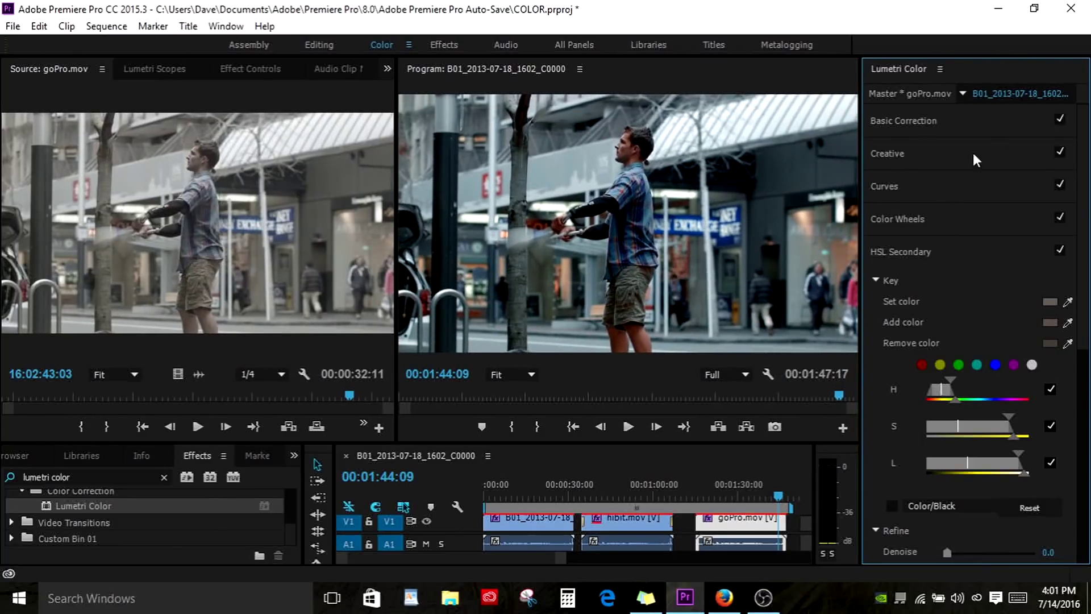
Switch Lumetri to the Master goPro.mov clip and briefly open its Basic Correction settings
click(893, 94)
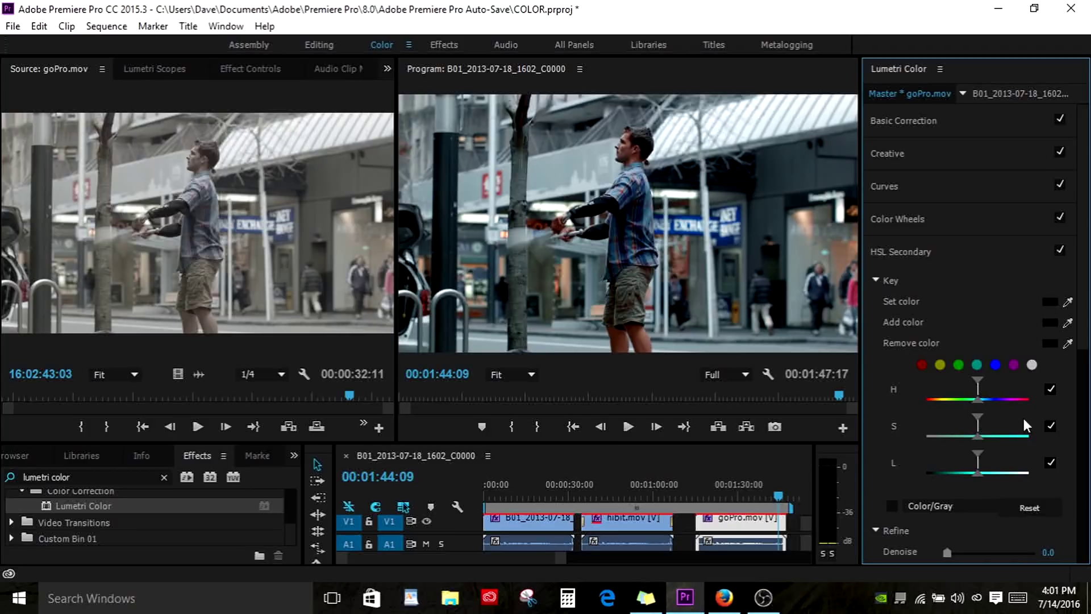
click(952, 129)
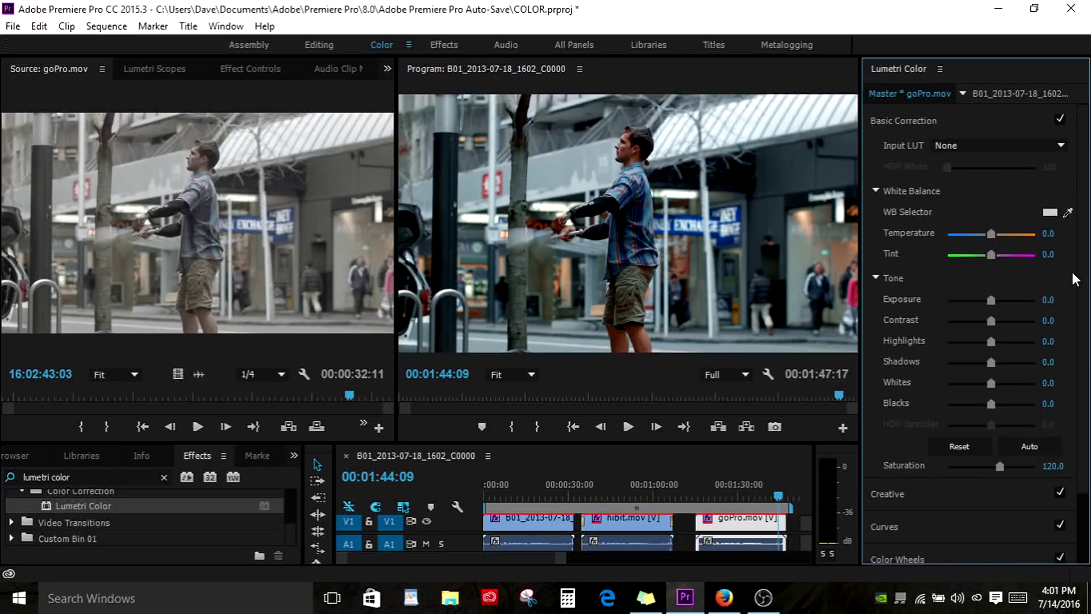
click(930, 119)
Key the street background with the HSL Secondary eyedropper, preview it as a gray matte, and widen saturation
click(924, 252)
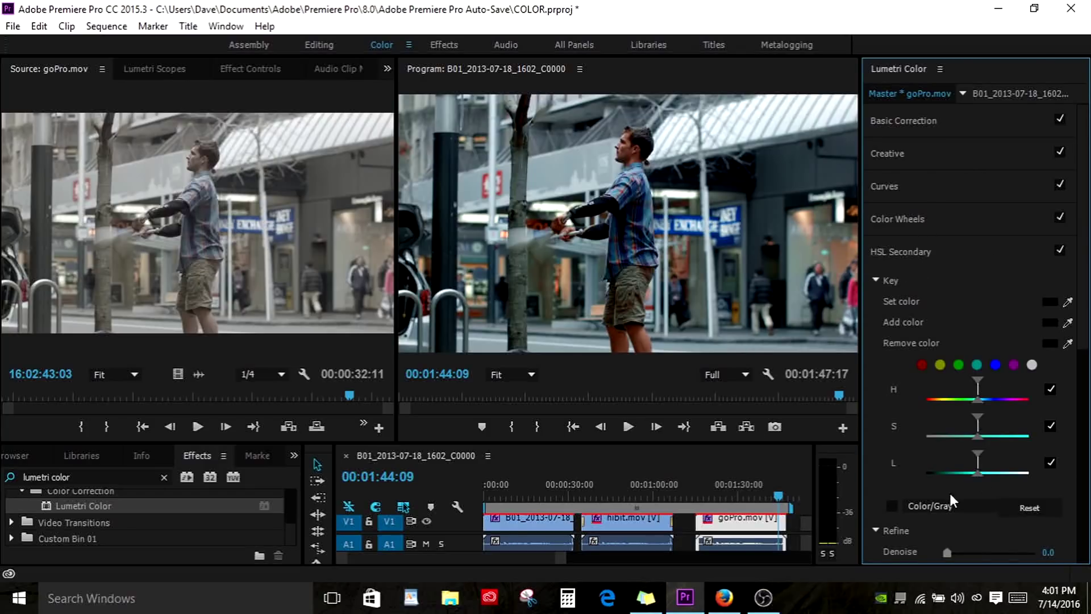
click(1068, 302)
click(782, 159)
click(893, 505)
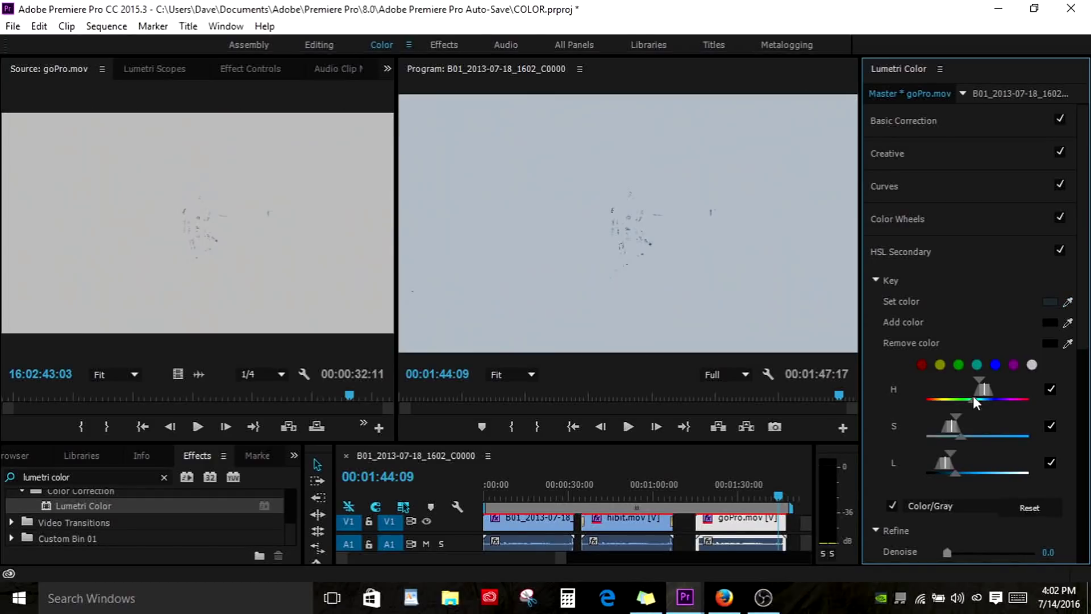
drag(957, 418, 977, 389)
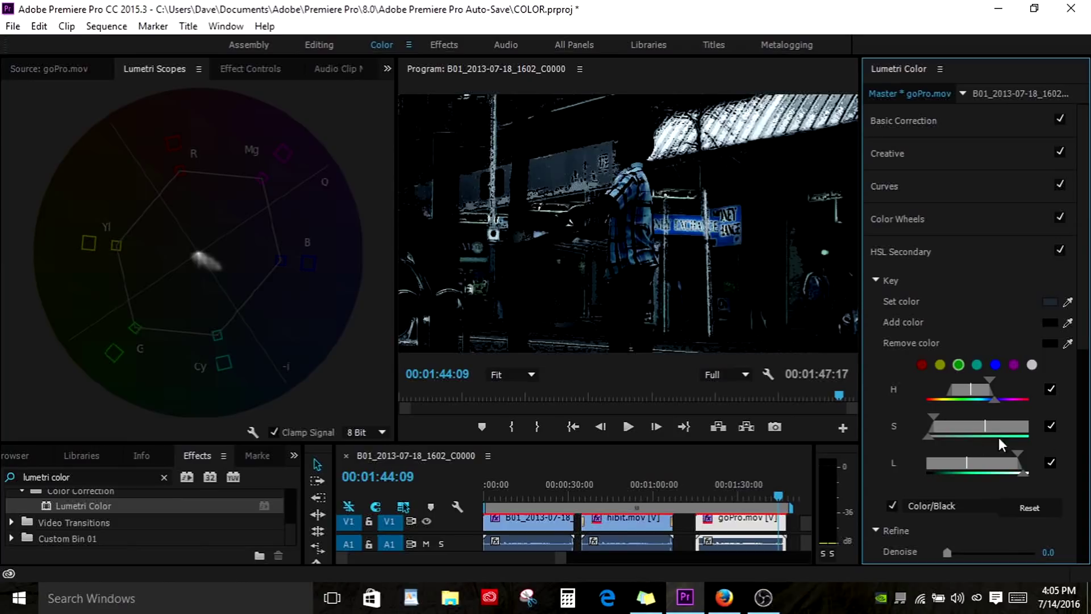
scroll(1008, 401, down, 3)
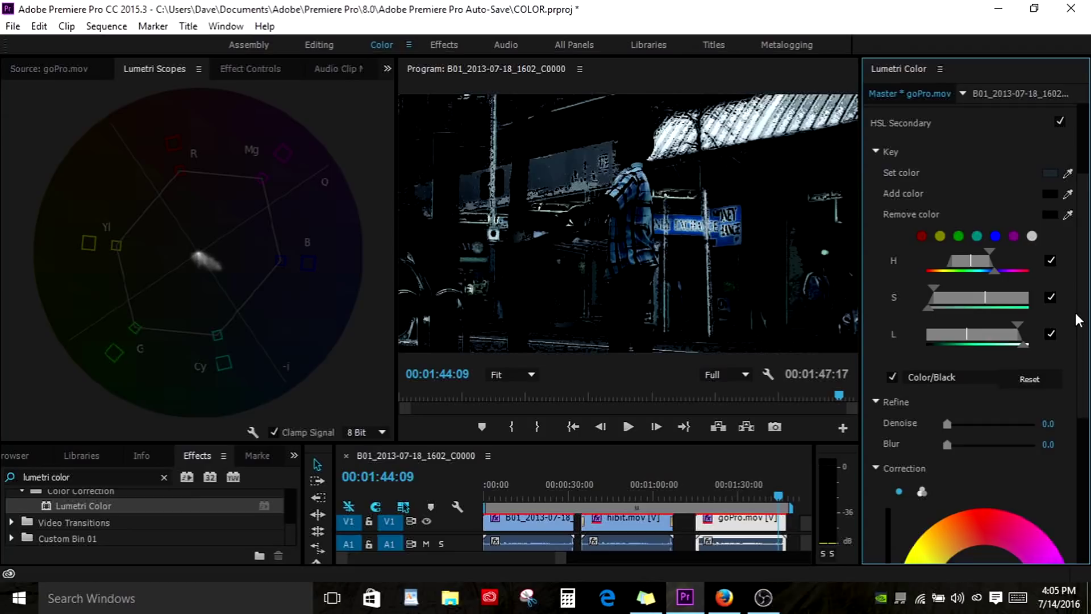
Drag the HSL Secondary correction wheel down-right toward cyan-blue so the keyed background turns teal
scroll(1078, 320, down, 5)
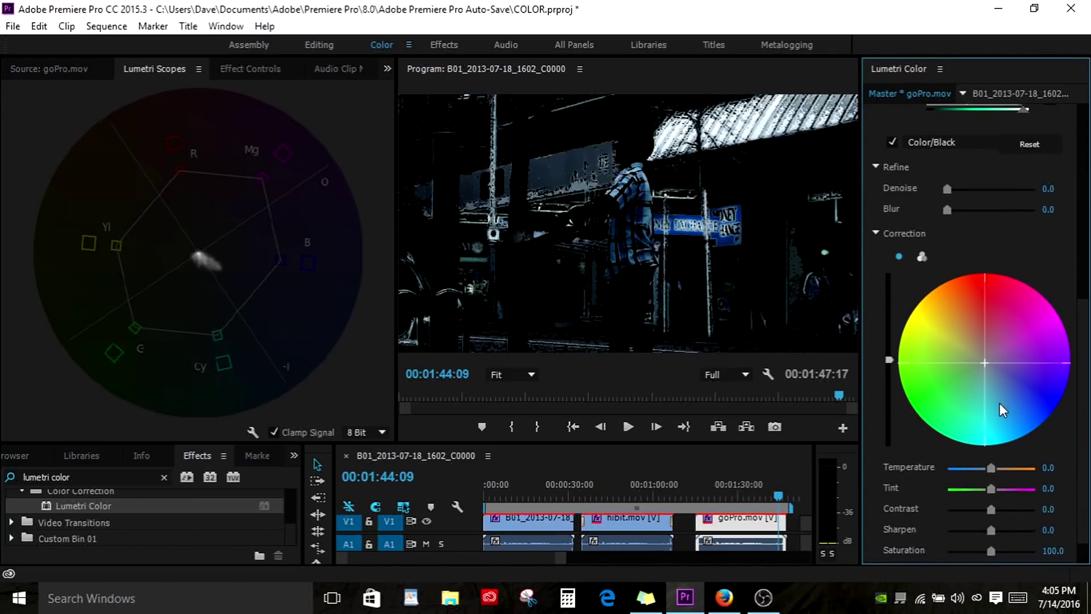
drag(1018, 437, 1053, 528)
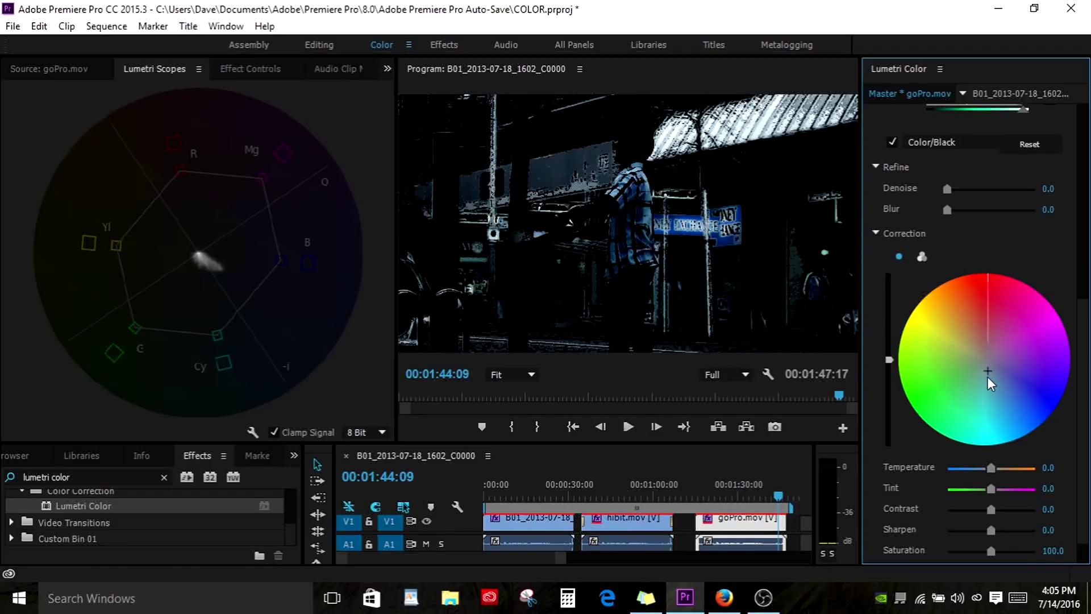
drag(987, 376, 1085, 588)
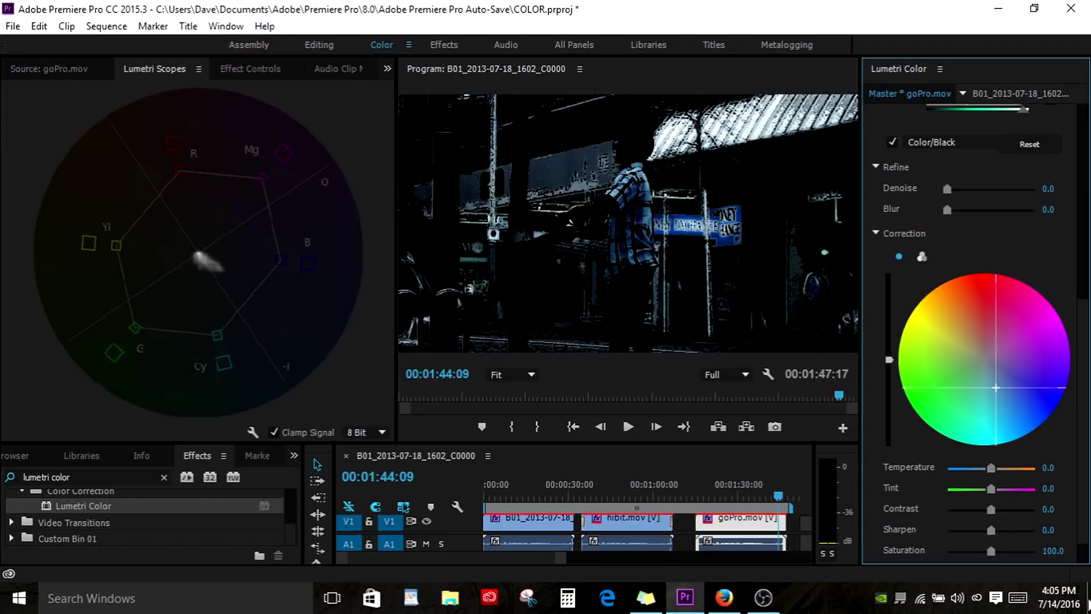
drag(991, 383, 1008, 415)
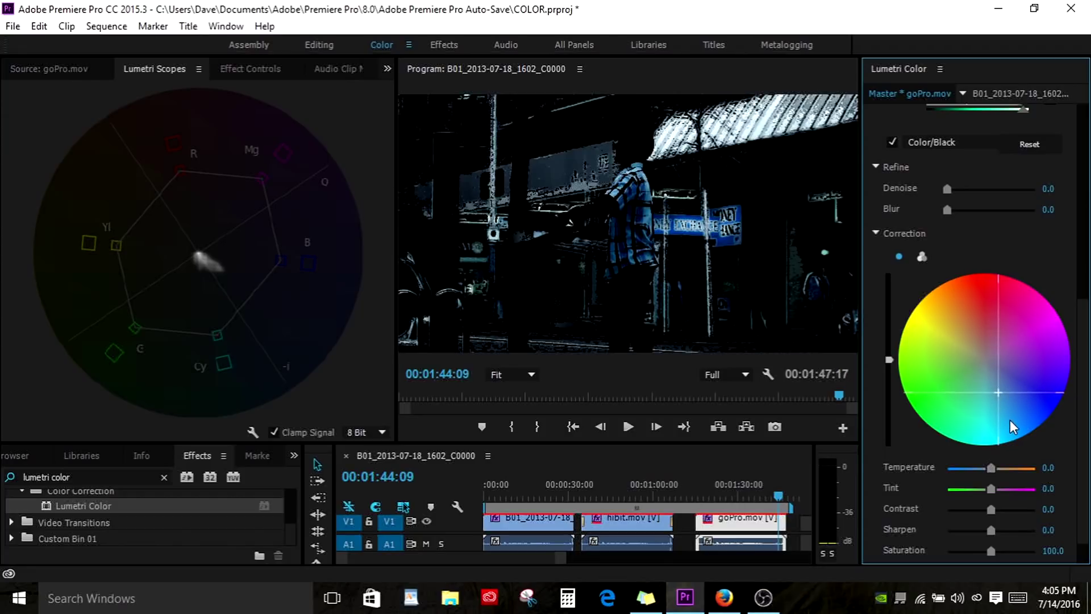
drag(1013, 424, 1012, 425)
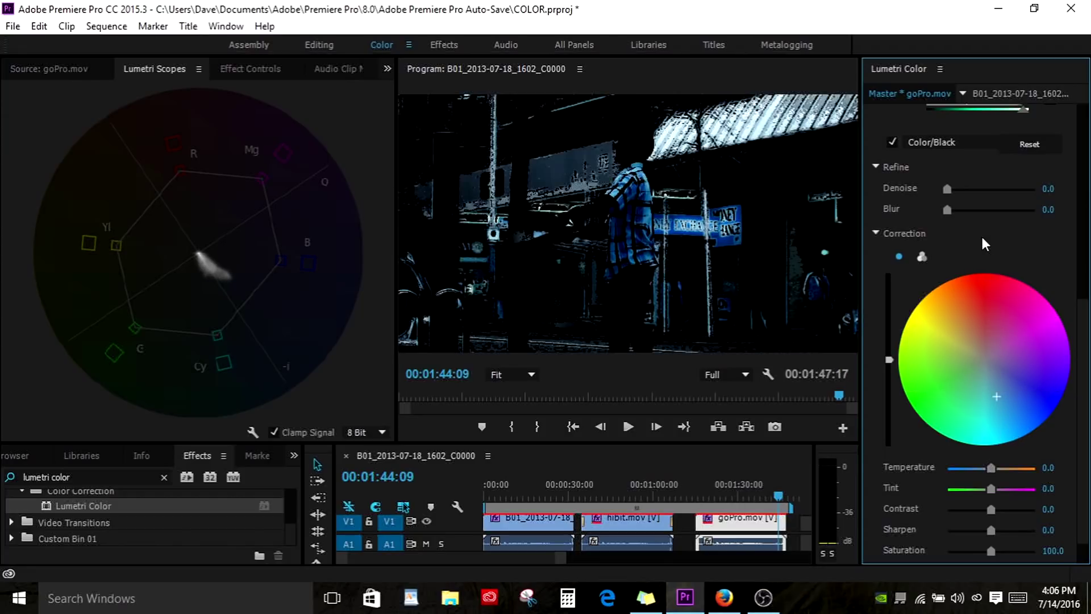